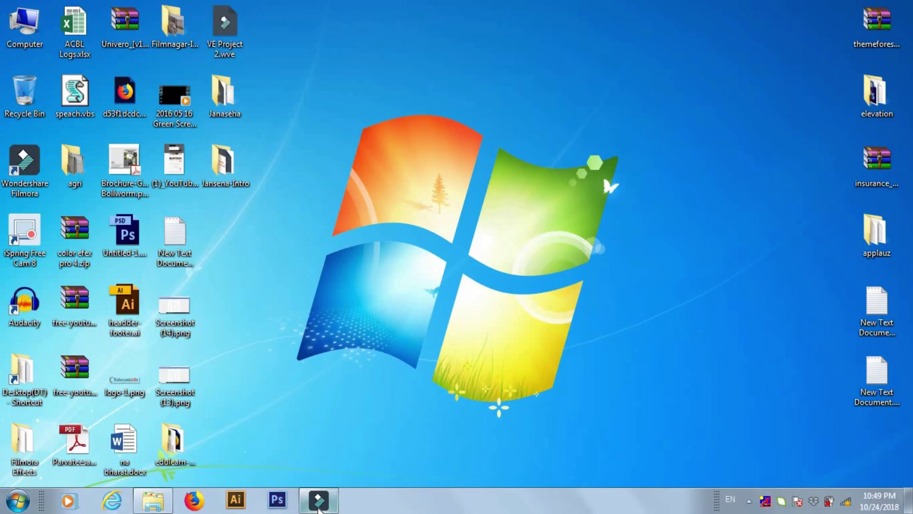
Step: Switch to Wondershare Filmora and place the DroneShot_CliffJump clip at the start of the video track
mouse_move(319, 508)
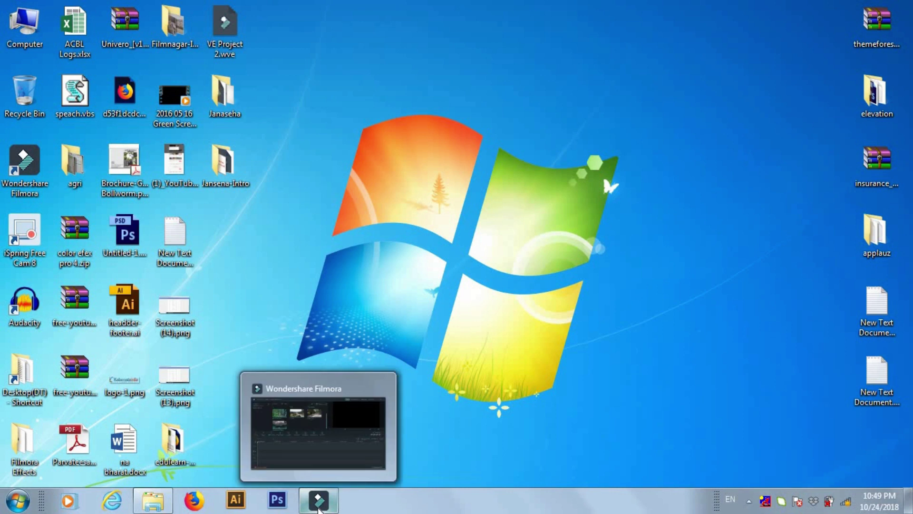
click(319, 504)
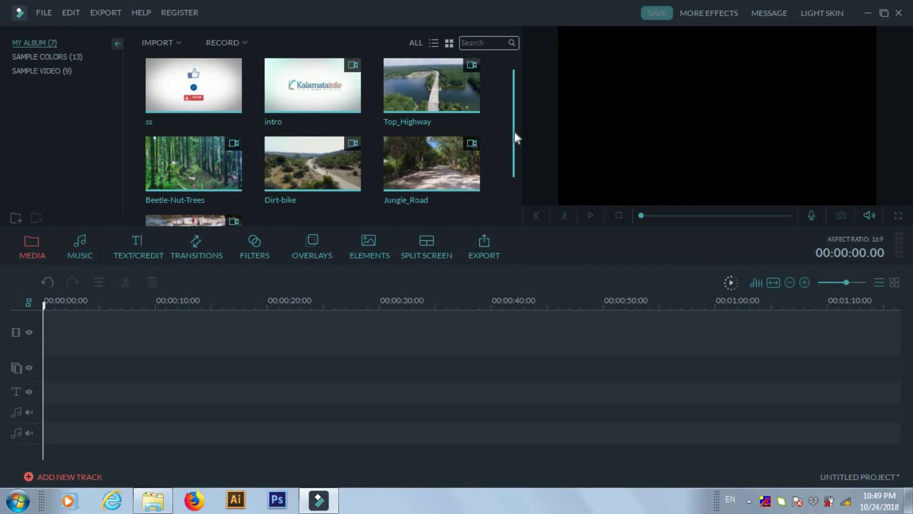
drag(515, 132, 508, 186)
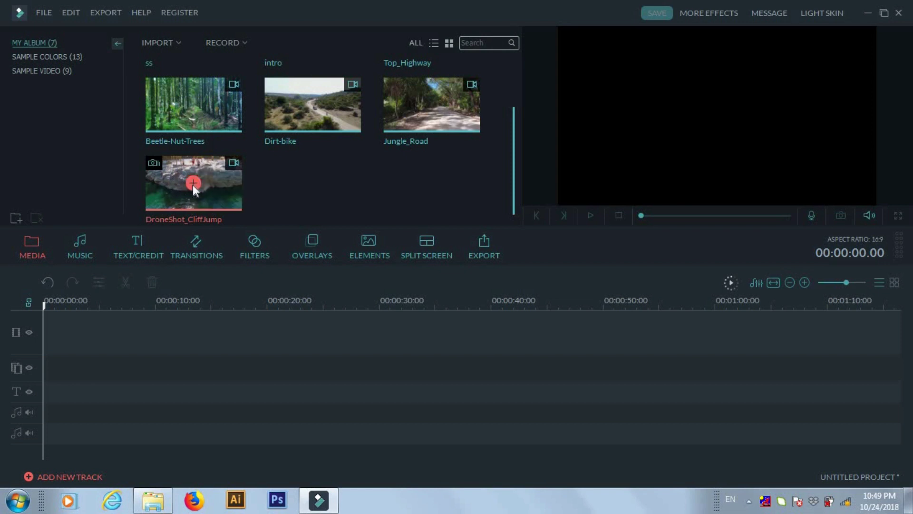
drag(193, 185, 104, 324)
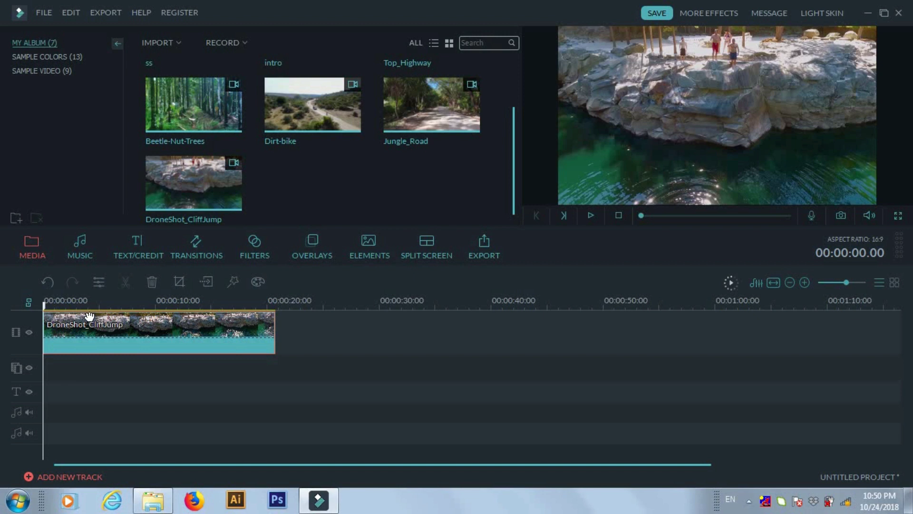
Step: Preview the DroneShot_CliffJump clip and split it at 00:00:06.00, before the jump
key(space)
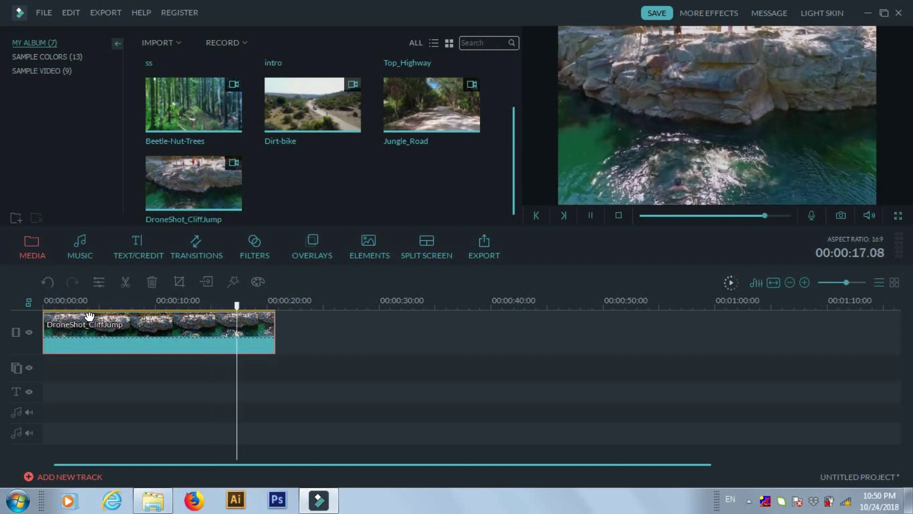
key(space)
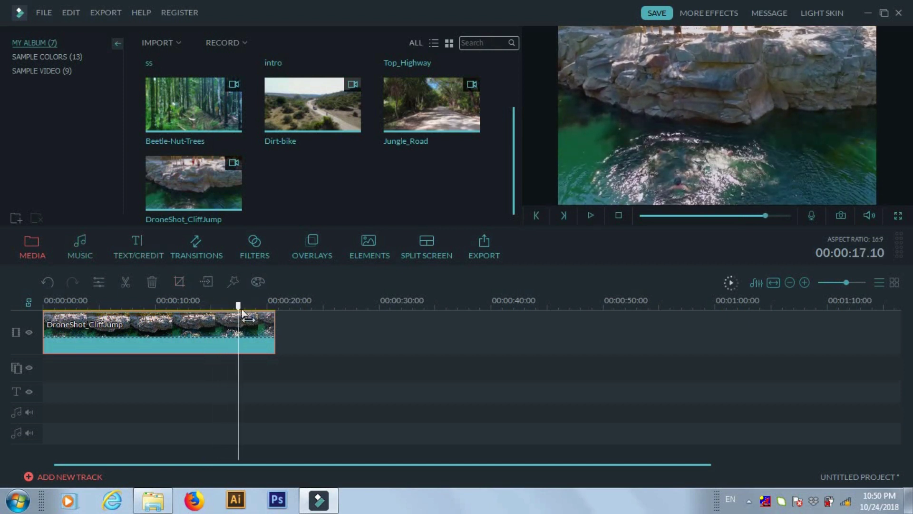
click(190, 308)
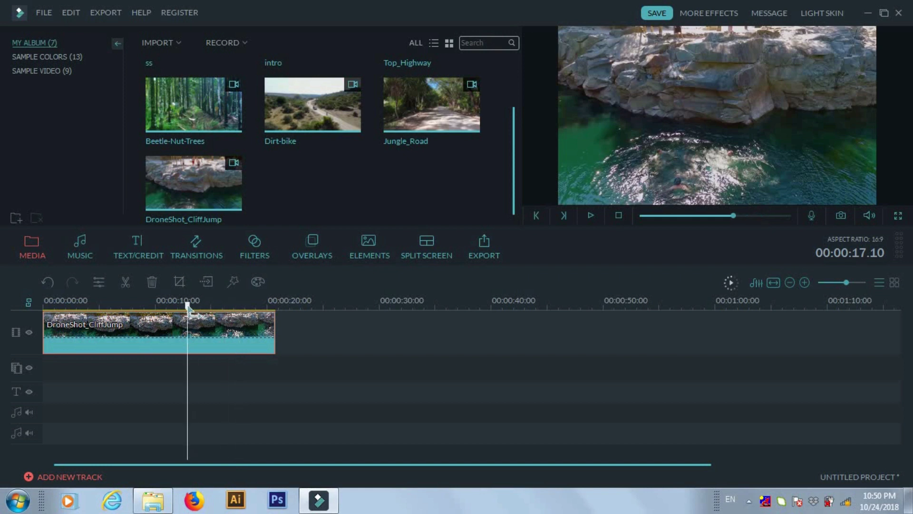
click(134, 309)
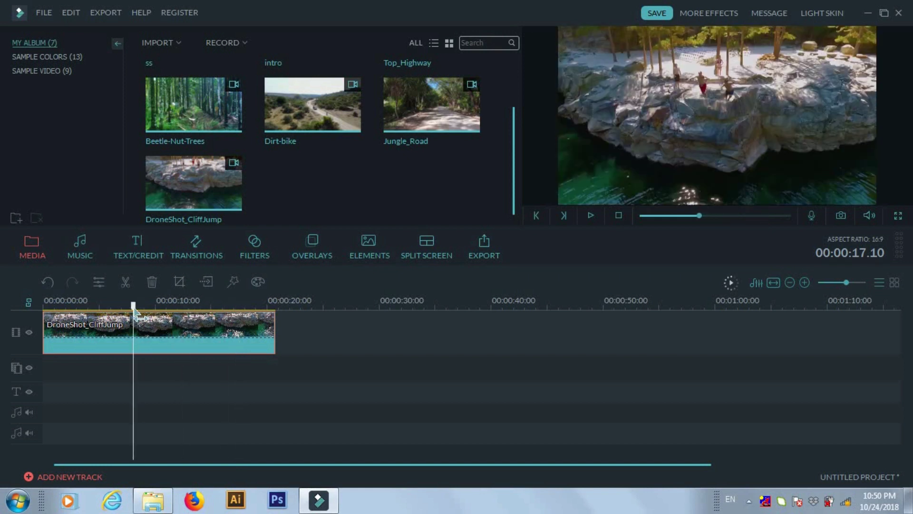
drag(134, 309, 111, 291)
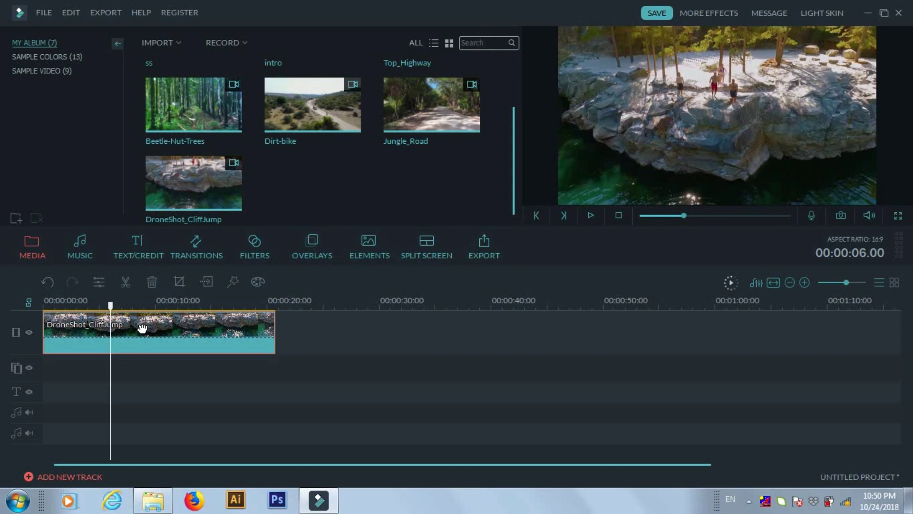
click(125, 282)
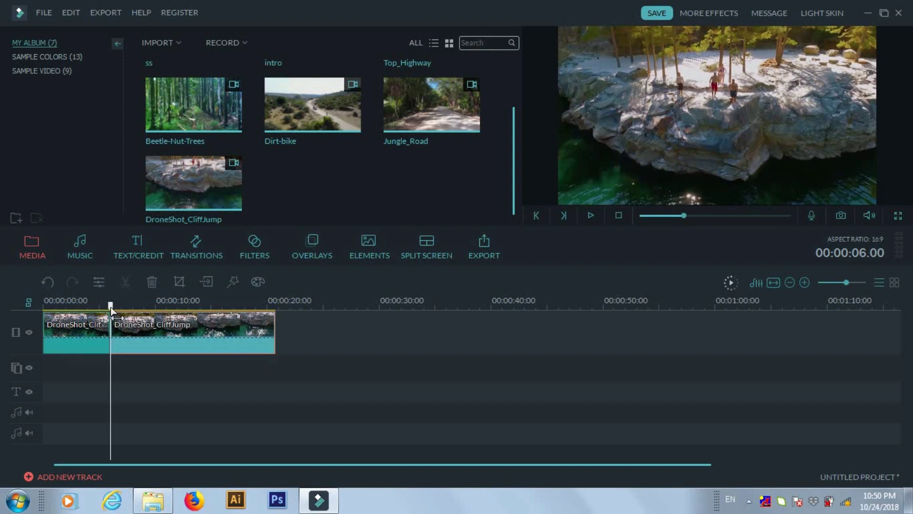
Step: Split the second DroneShot_CliffJump segment at 00:00:09.24, as the jumper hits the water
drag(111, 308, 157, 317)
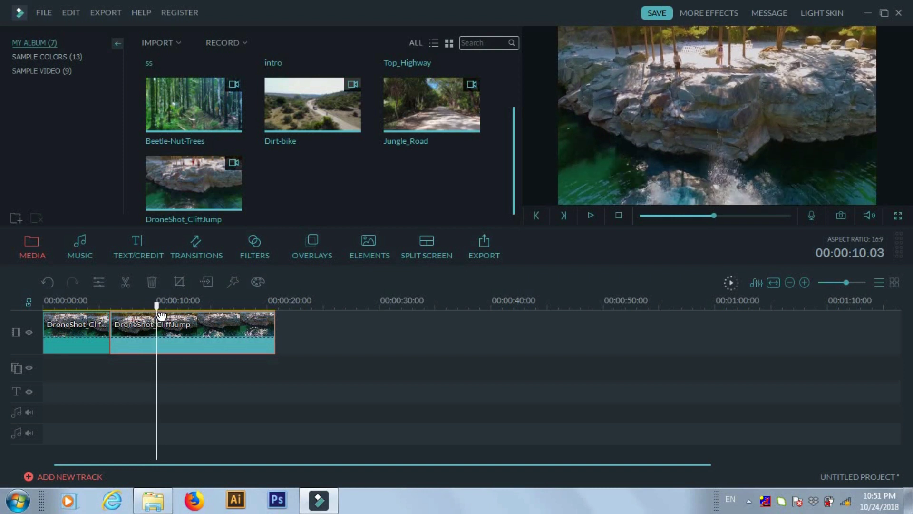
mouse_move(160, 316)
mouse_down()
mouse_move(157, 308)
mouse_move(175, 309)
mouse_move(133, 306)
mouse_move(163, 306)
mouse_move(147, 304)
mouse_up()
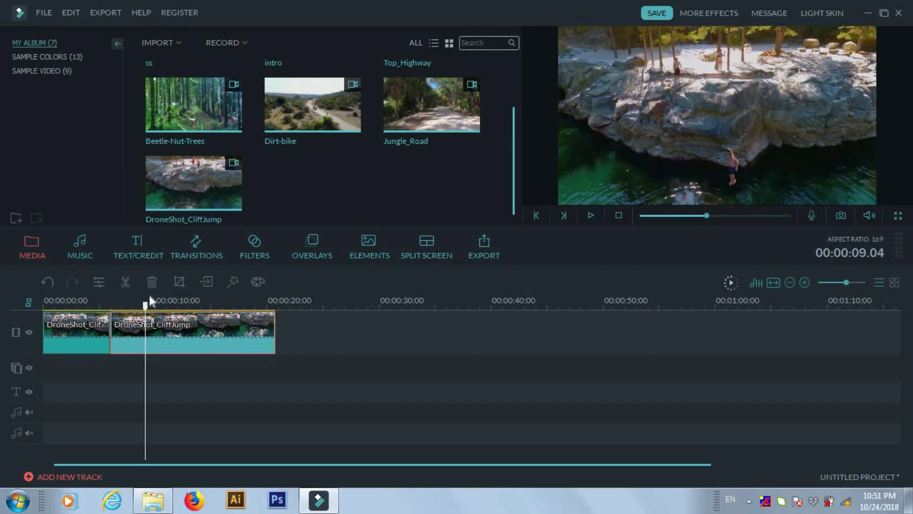
key(Right)
key(Right)
key(Right)
key(Right)
key(Right)
key(Right)
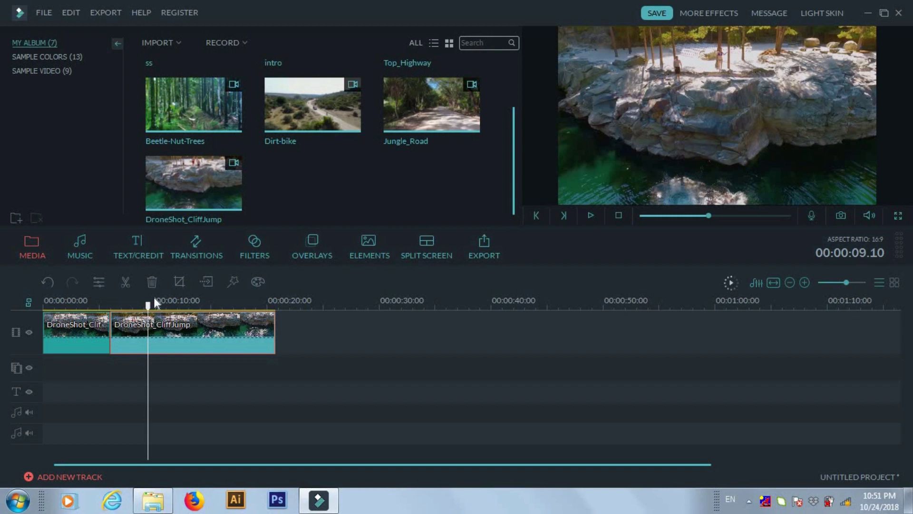
key(Right)
key(Right)
key(Right)
key(Right)
key(Right)
key(Right)
key(Right)
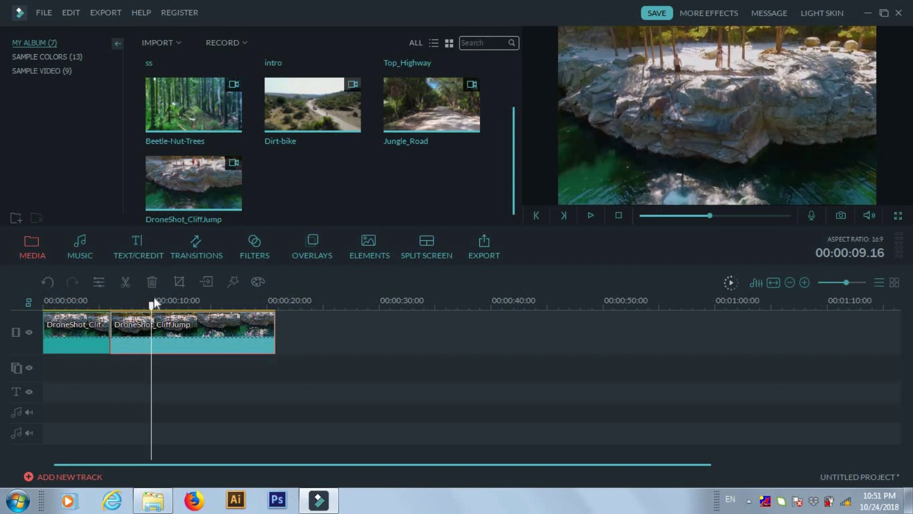
key(Right)
key(Right)
key(Right)
key(Right)
key(Right)
key(Right)
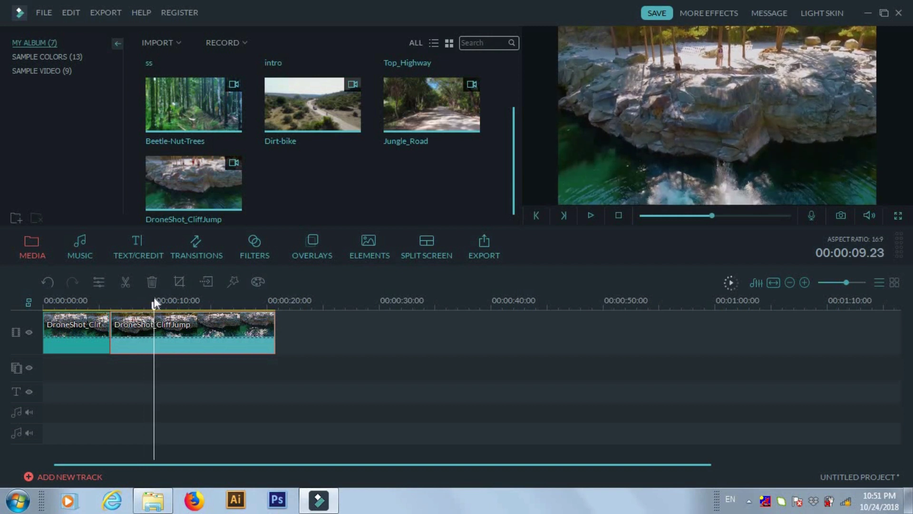
key(Right)
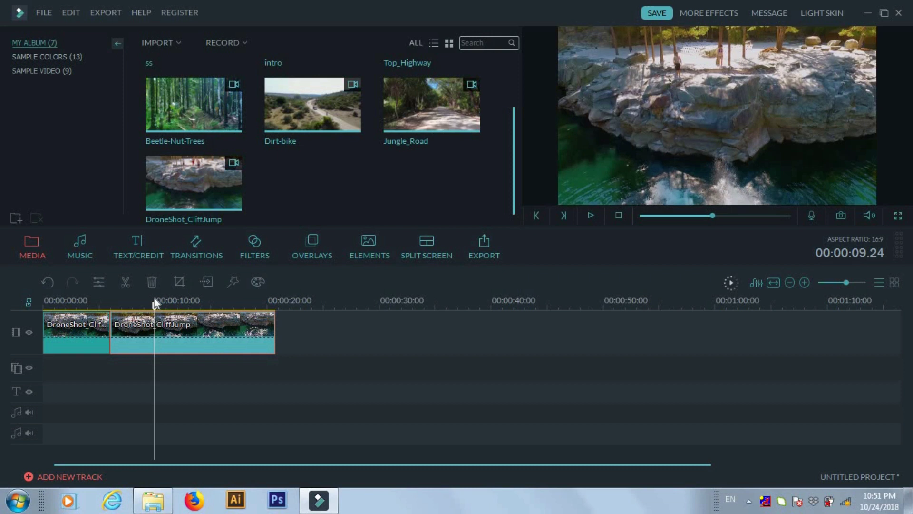
click(125, 281)
Step: Copy the middle jump segment and paste it twice directly after the original
click(143, 332)
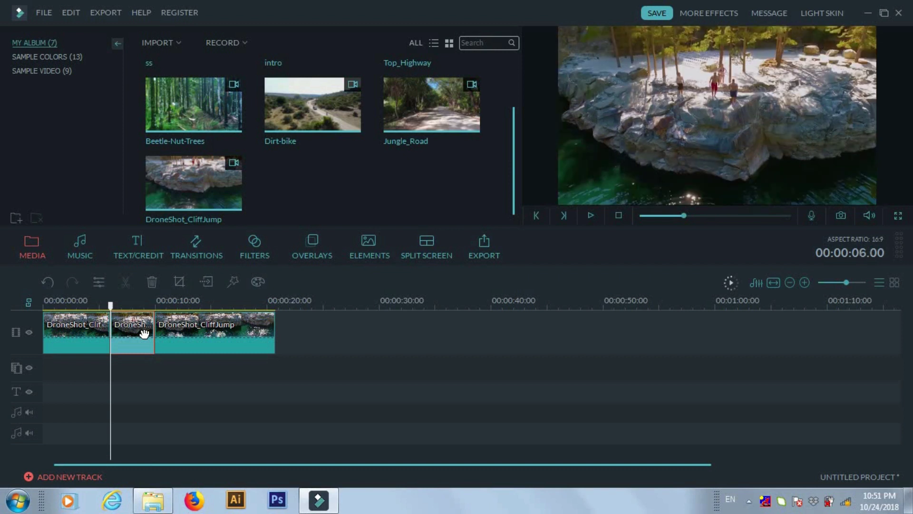
right_click(142, 330)
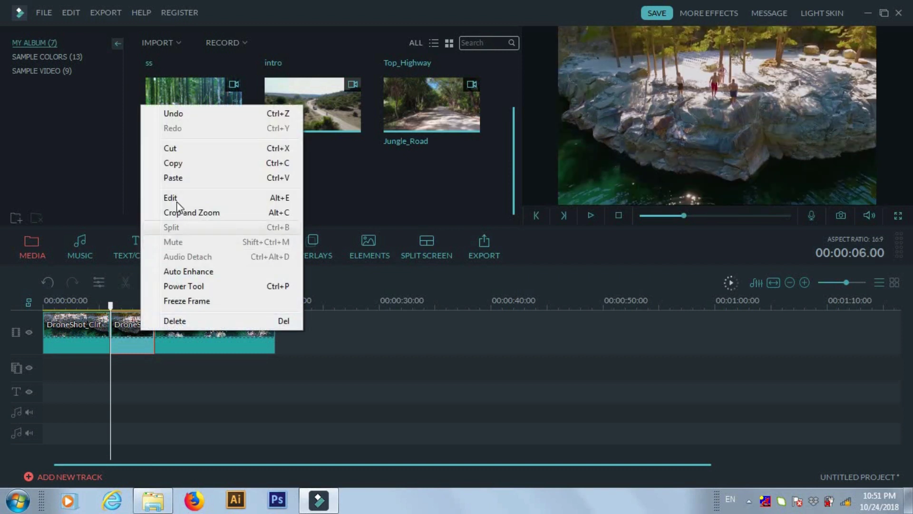
click(178, 163)
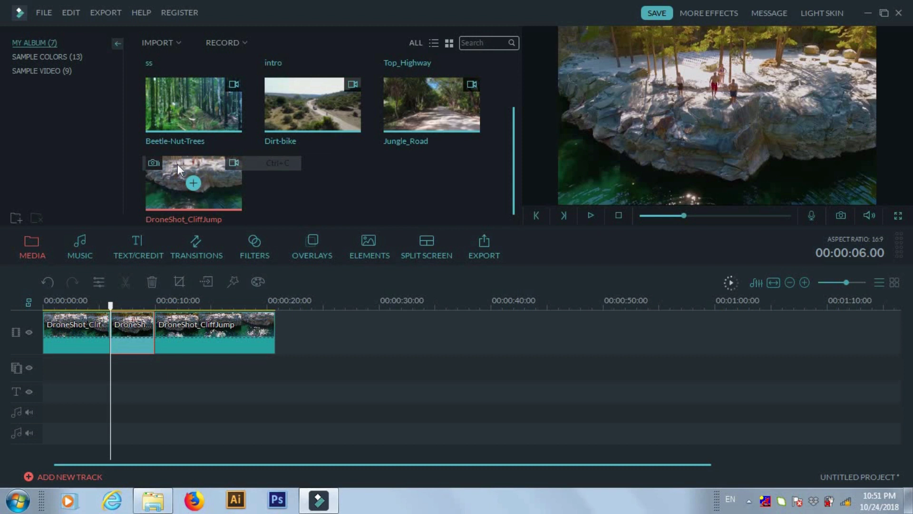
click(156, 310)
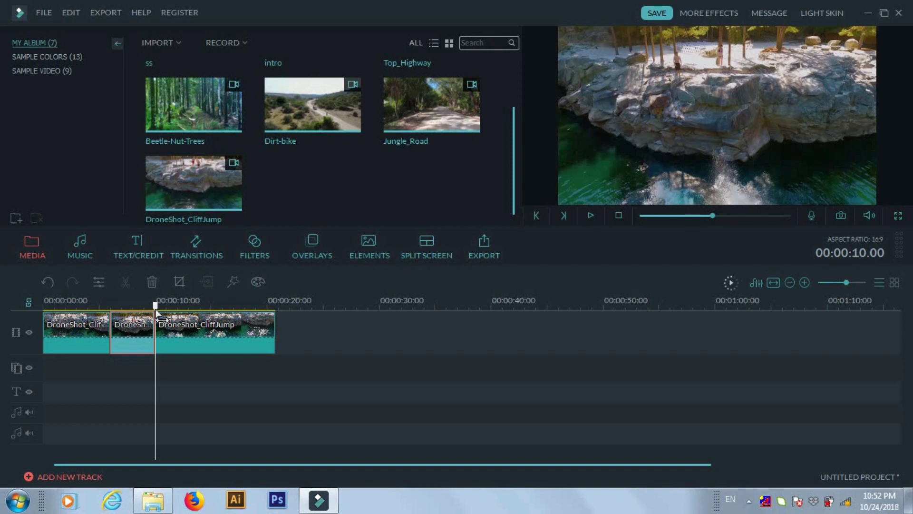
key(ctrl+v)
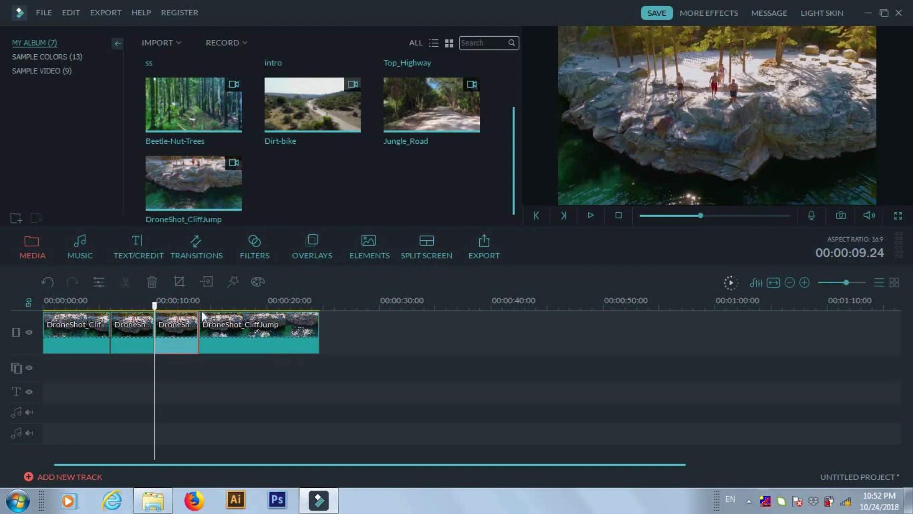
key(ctrl+v)
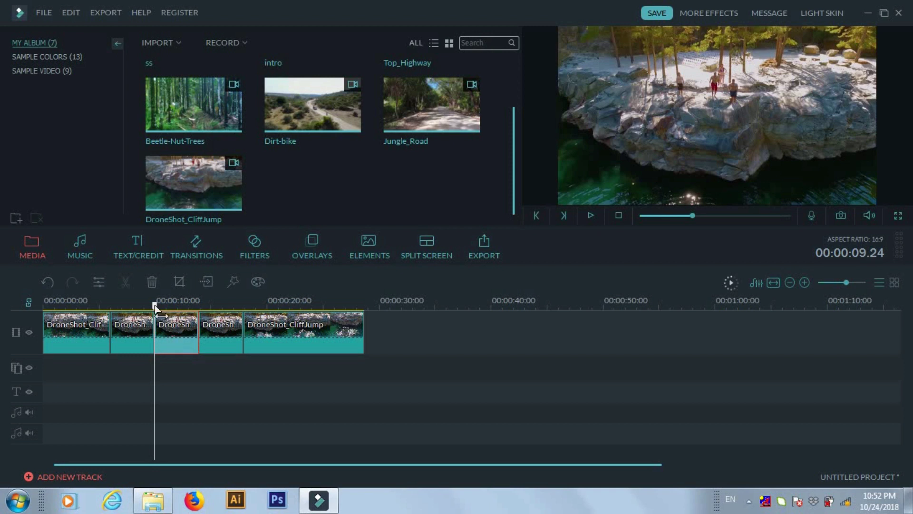
Step: Play the timeline from just before the first jump segment through the three repeated jumps
drag(155, 305, 100, 305)
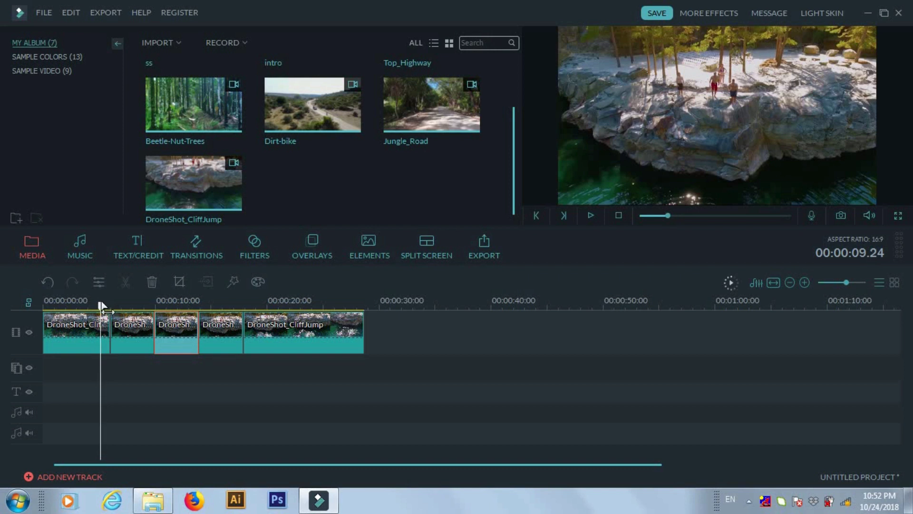
key(space)
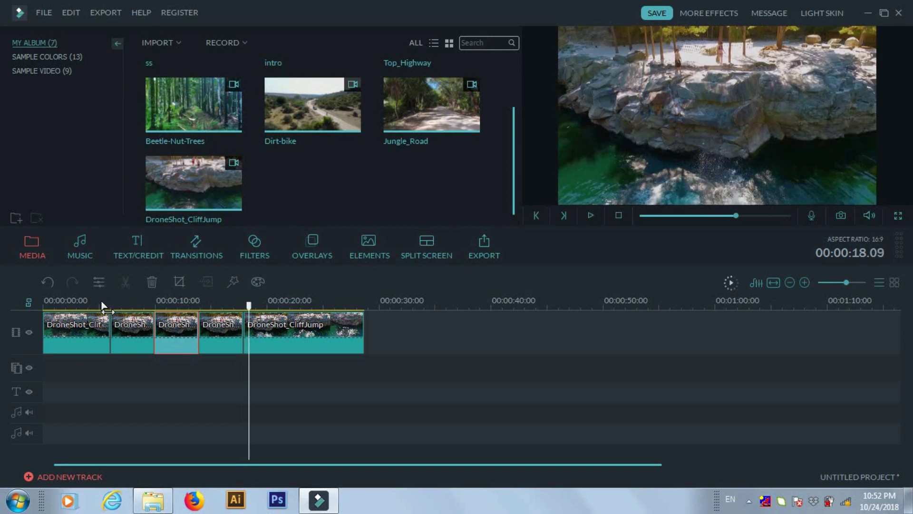
key(space)
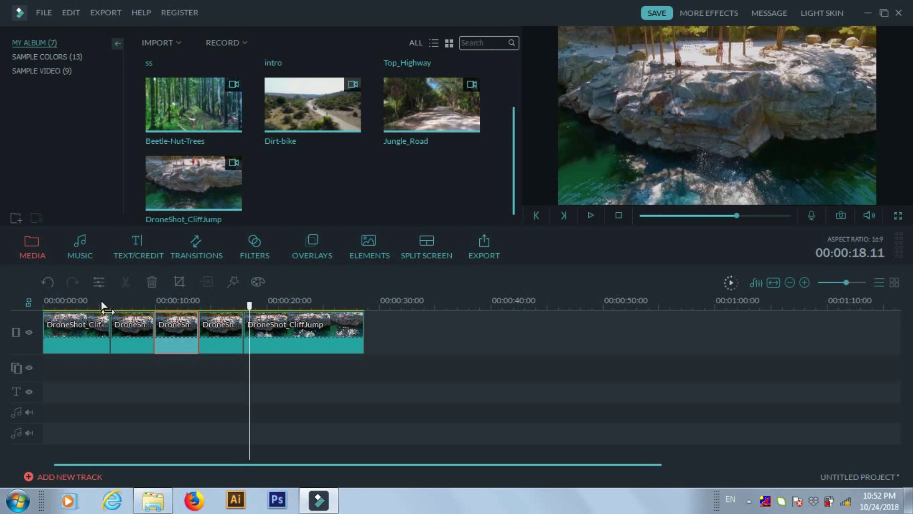
Step: Set the playback speed of the first of the three jump segments to 0.33X
click(129, 332)
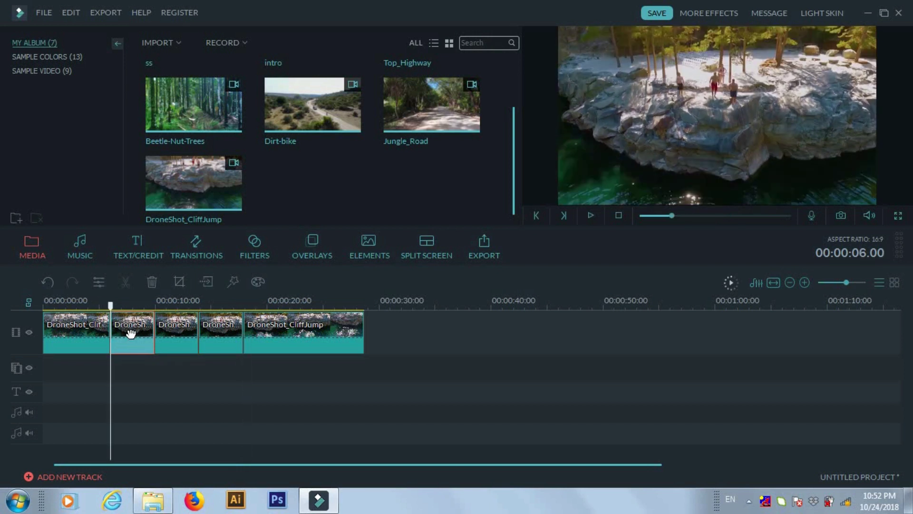
right_click(128, 331)
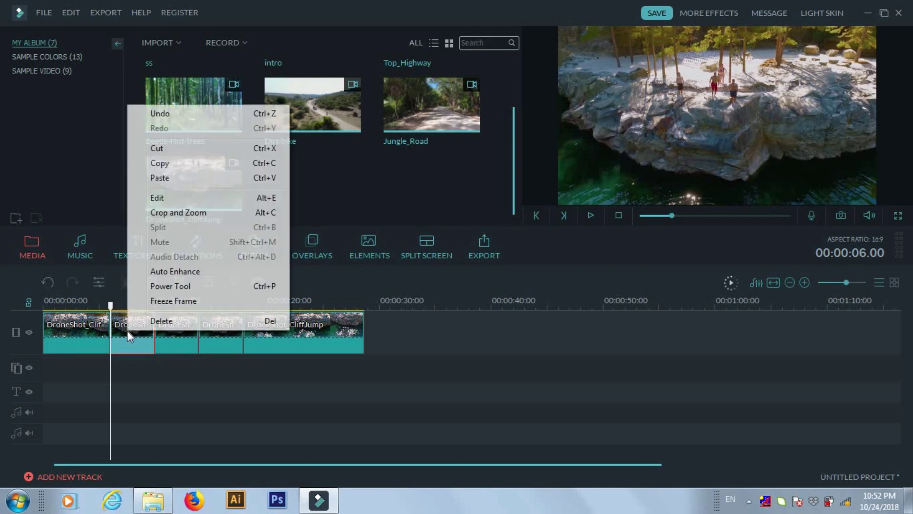
click(167, 197)
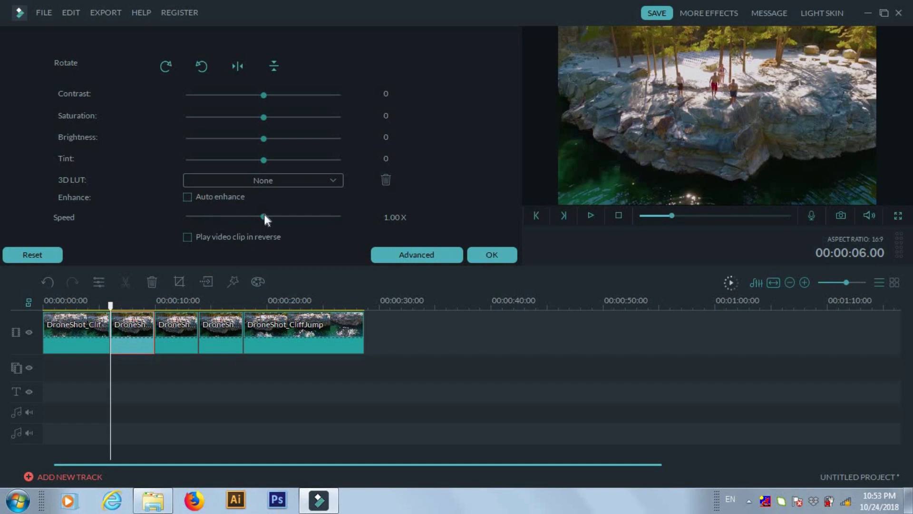
drag(264, 216, 251, 217)
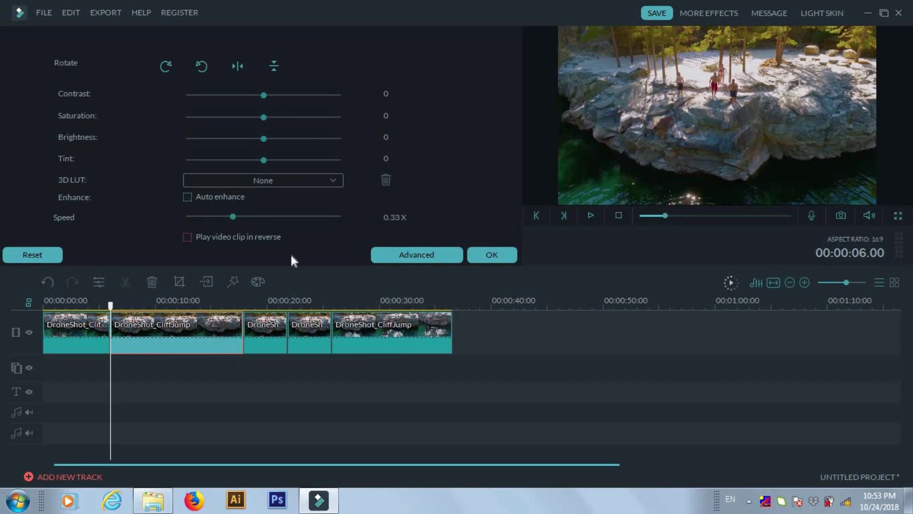
Step: Set the playback speed of the second and third jump segments to 0.33X
click(273, 332)
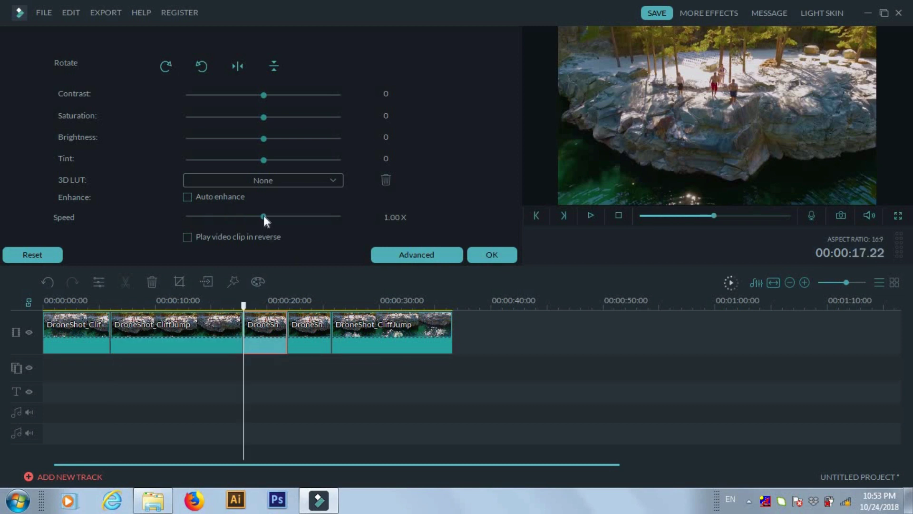
drag(264, 217, 230, 218)
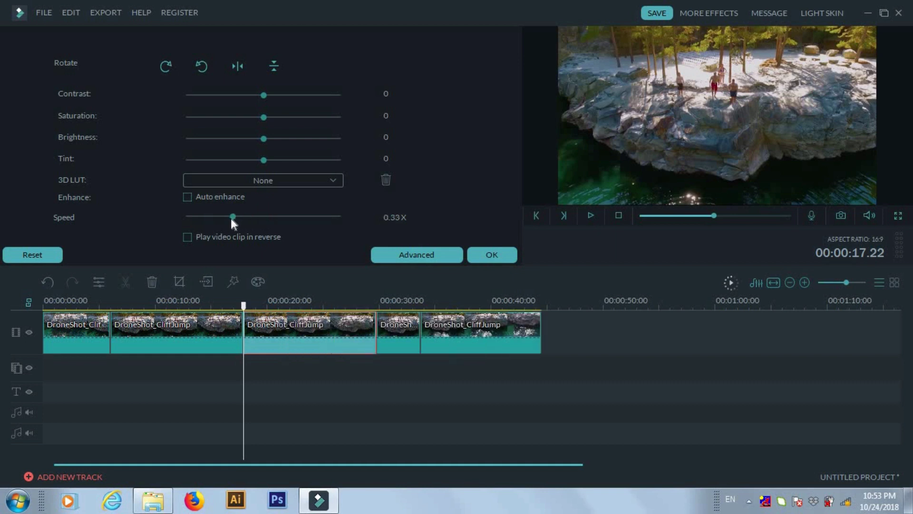
click(405, 340)
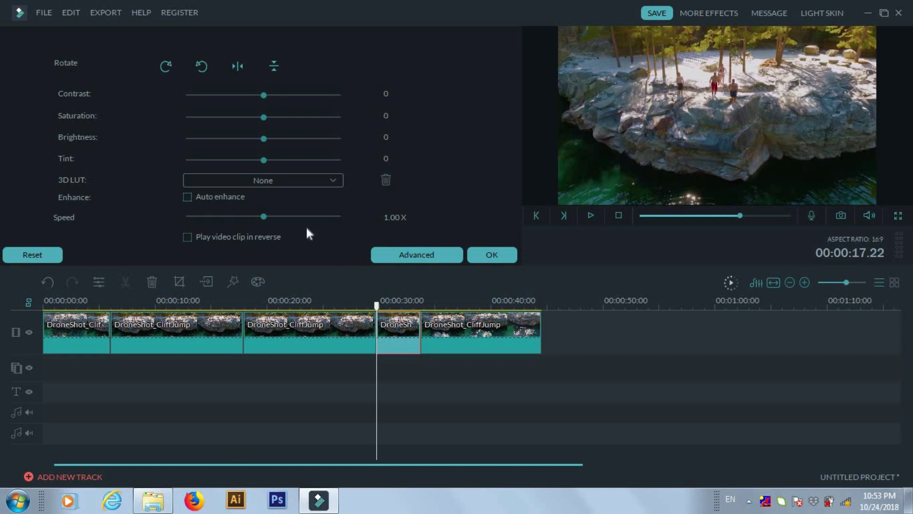
drag(264, 215, 236, 218)
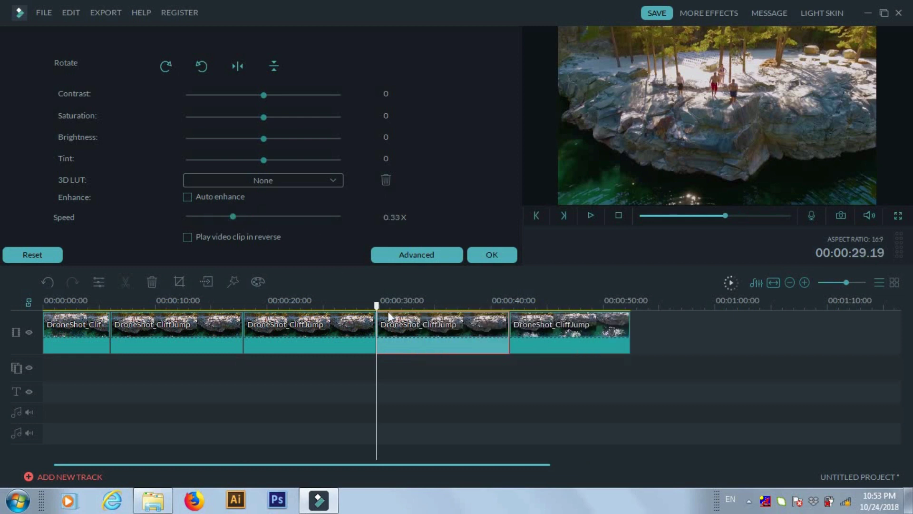
Step: Make the second of the three jump segments play in reverse and apply the clip edits
click(308, 339)
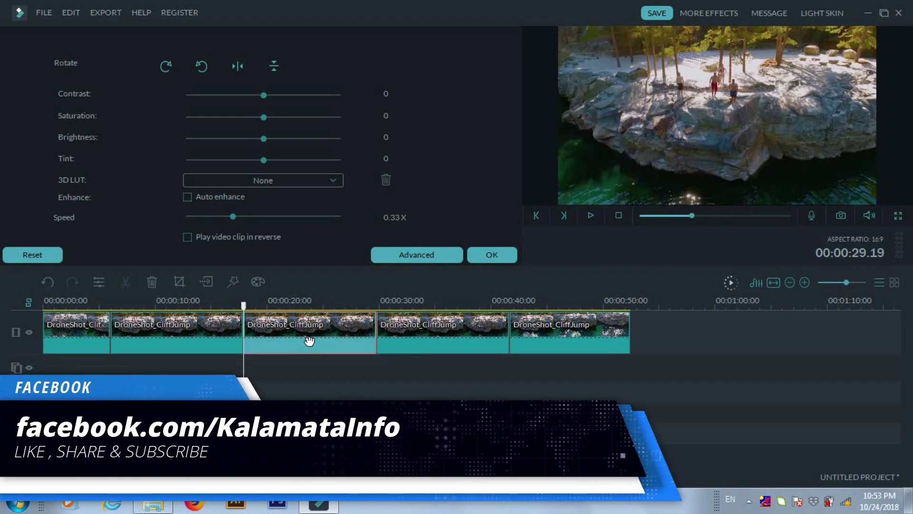
click(188, 237)
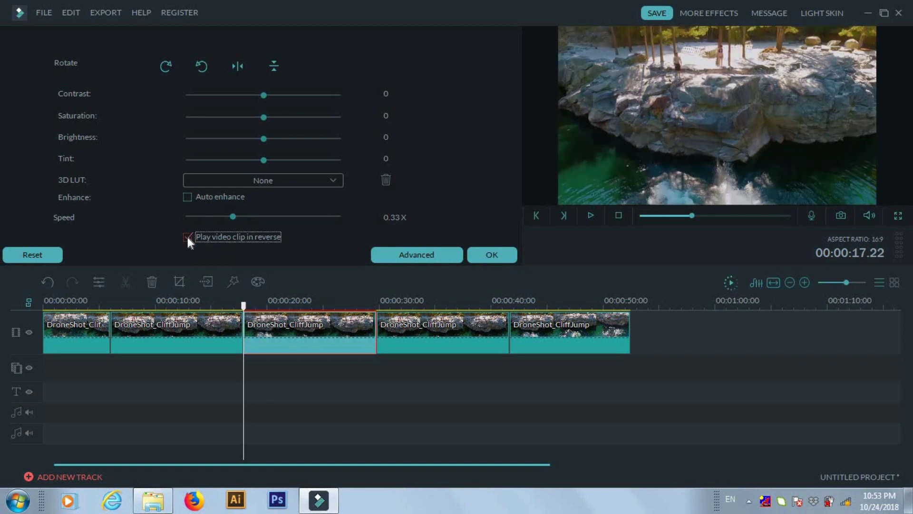
click(485, 256)
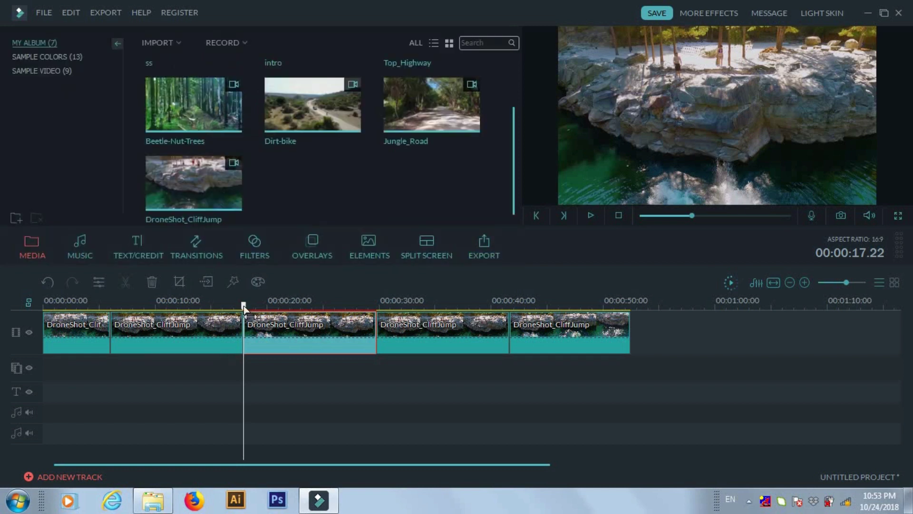
Step: Preview the edited timeline from the beginning, and return the playhead to just before the first jump segment
drag(244, 312, 15, 326)
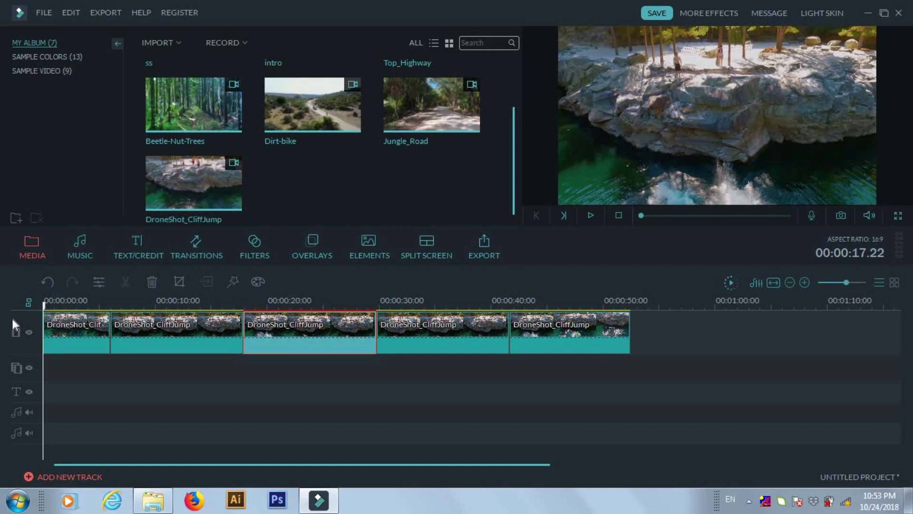
key(space)
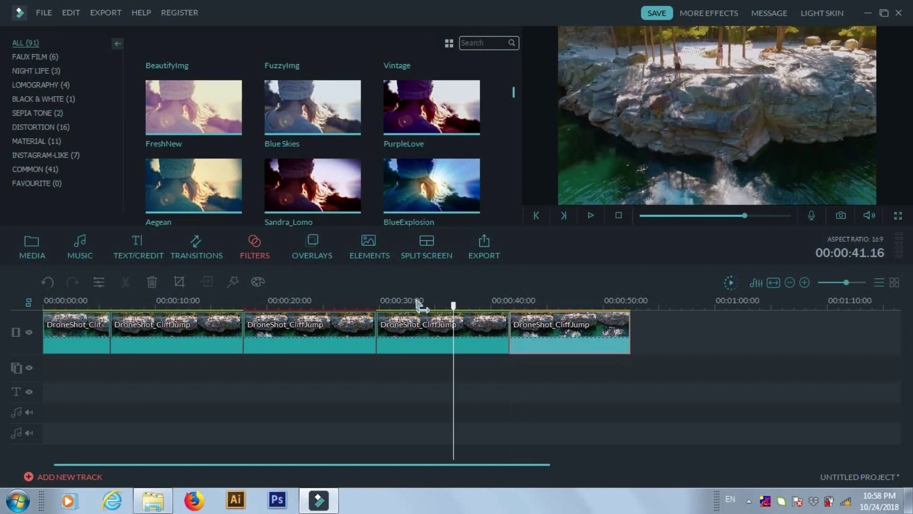
click(416, 302)
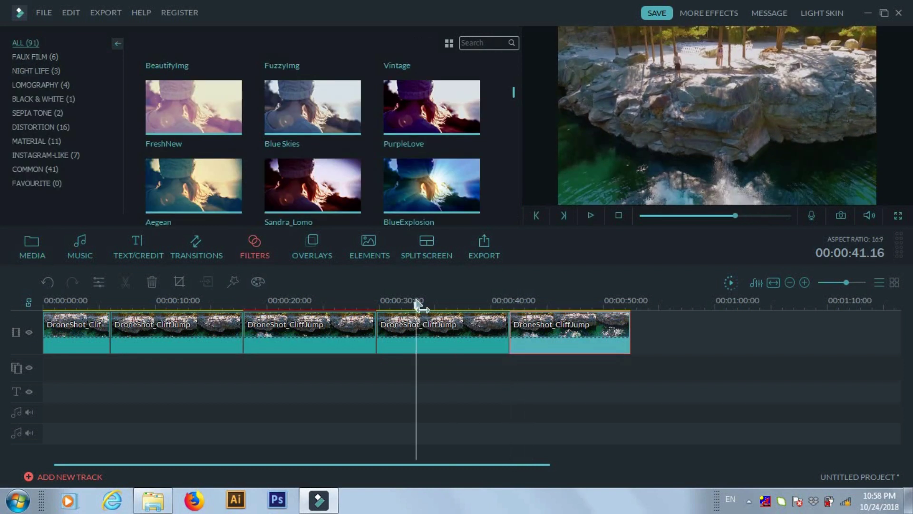
drag(416, 304, 105, 305)
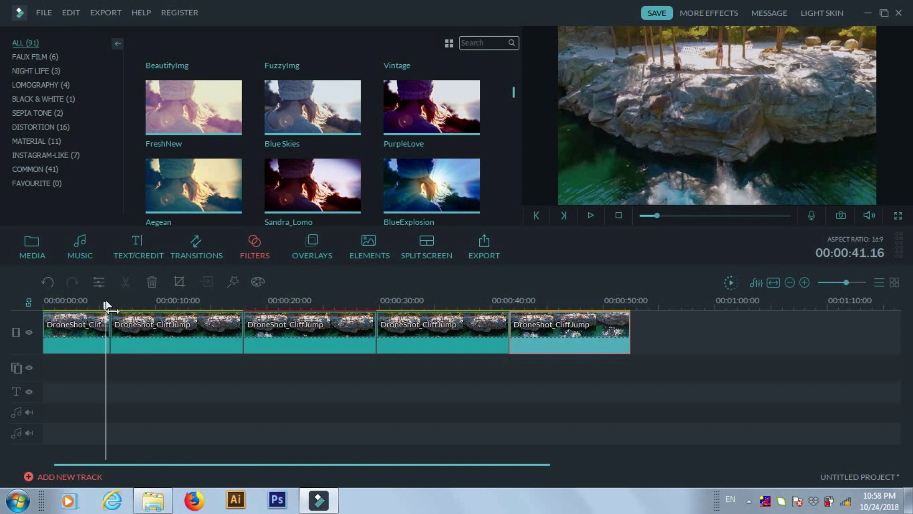